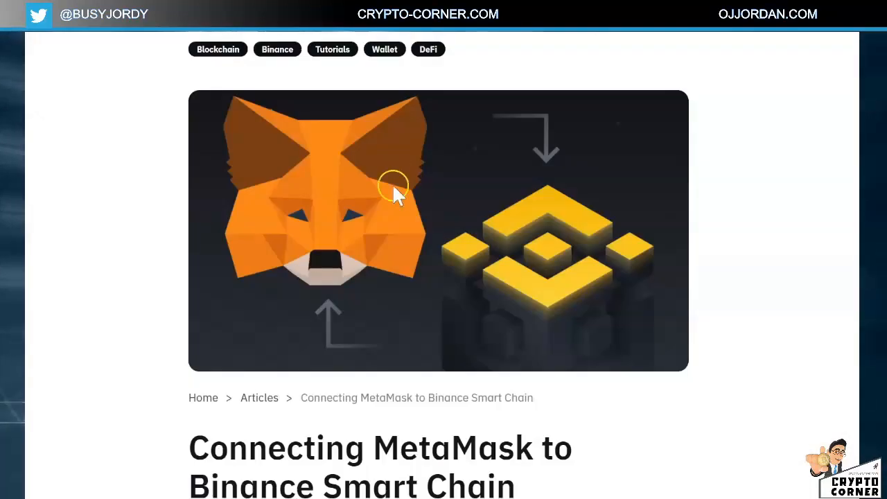
# Examine the Binance Smart Chain Mainnet and Testnet parameters in the Binance article and the matching MetaMask setup instructions in the blog tutorial.
pyautogui.scroll(-20, 393, 234)
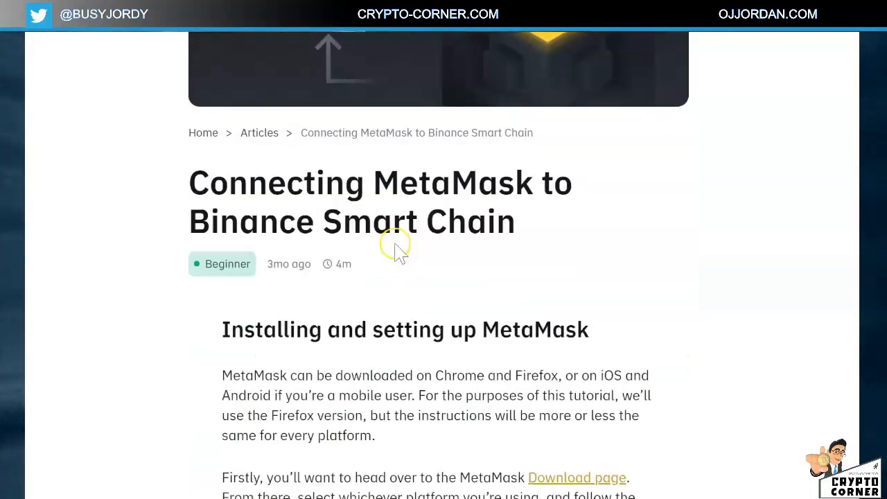
pyautogui.scroll(-4, 395, 246)
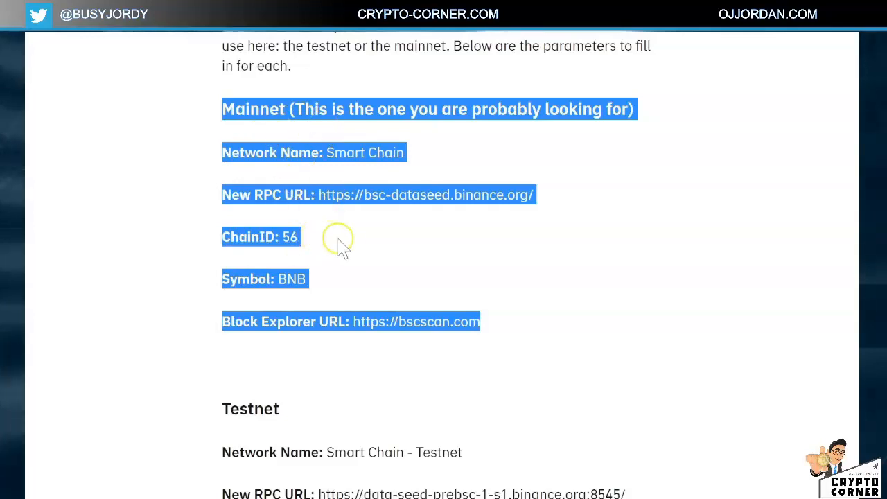
pyautogui.click(334, 243)
pyautogui.scroll(1, 336, 237)
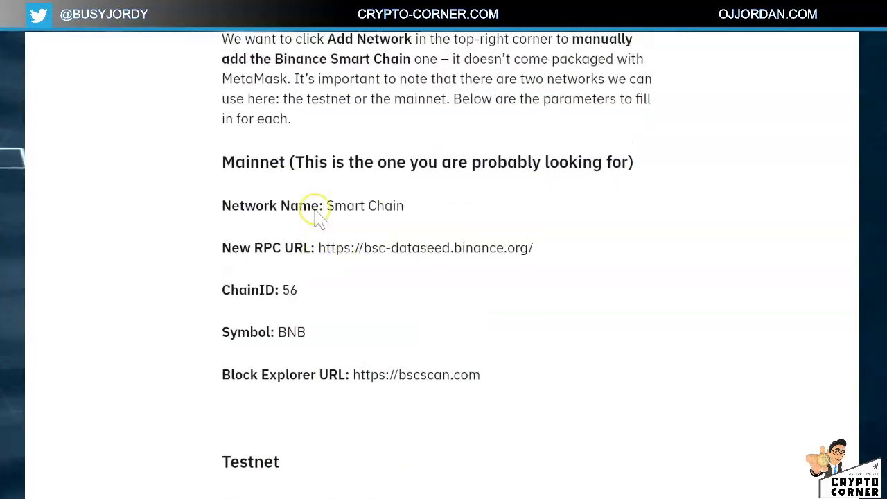
pyautogui.scroll(3, 318, 216)
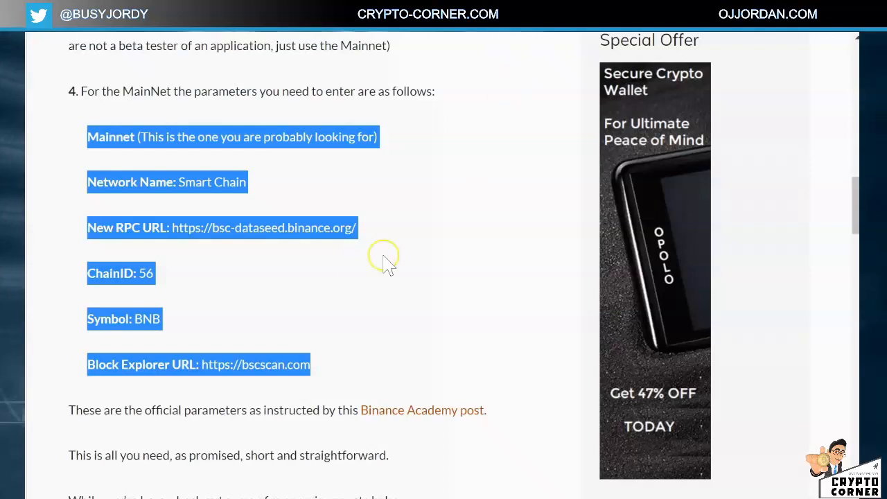
pyautogui.scroll(5, 382, 233)
pyautogui.scroll(3, 381, 232)
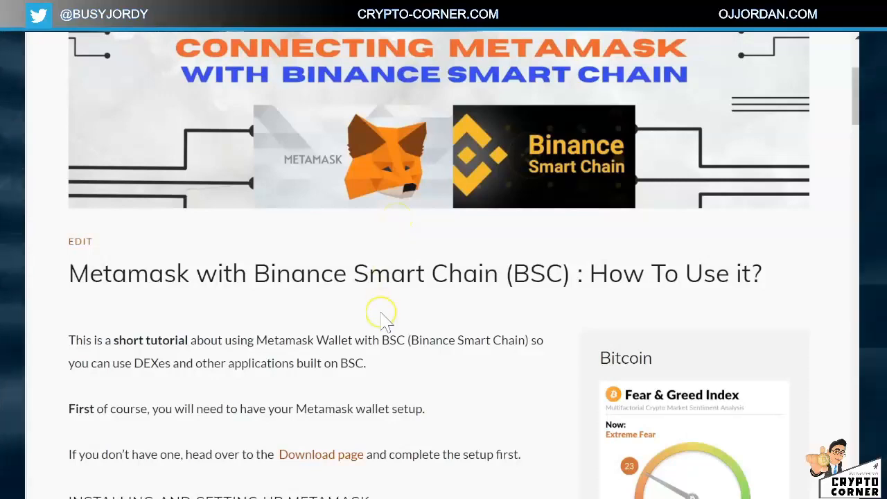
pyautogui.scroll(-7, 384, 310)
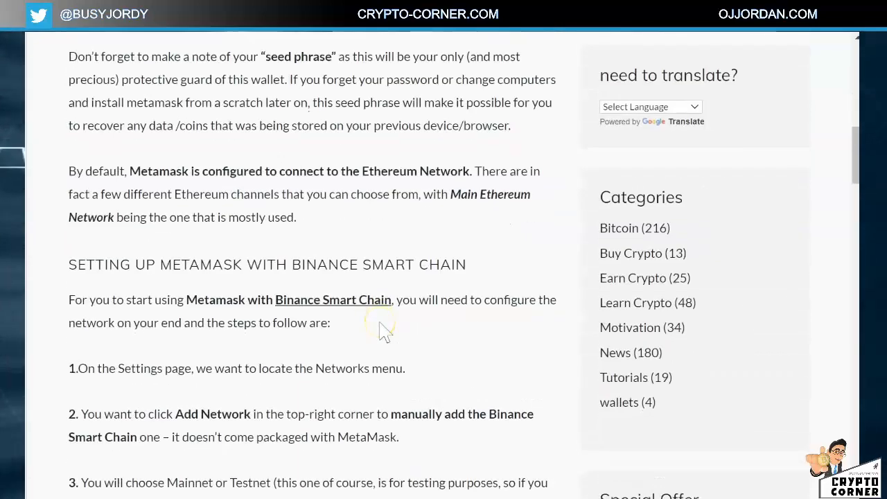
pyautogui.scroll(-3, 383, 332)
pyautogui.scroll(-2, 360, 328)
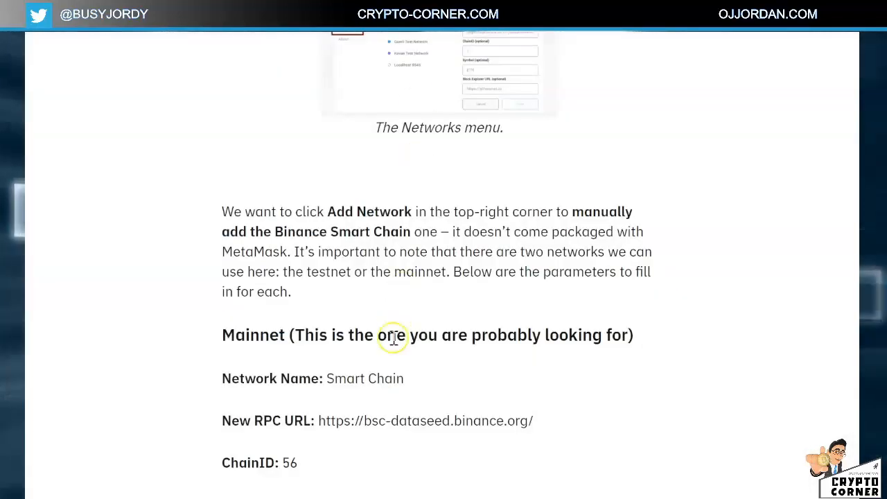
pyautogui.scroll(-9, 392, 340)
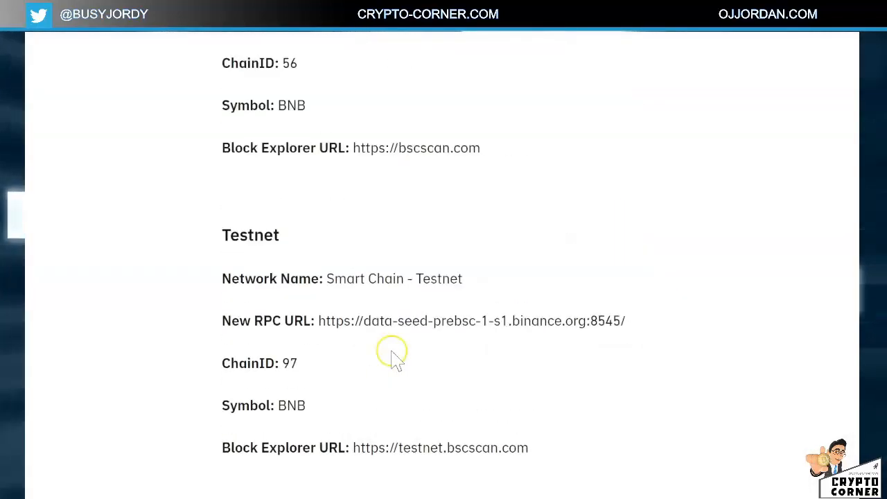
pyautogui.scroll(8, 393, 350)
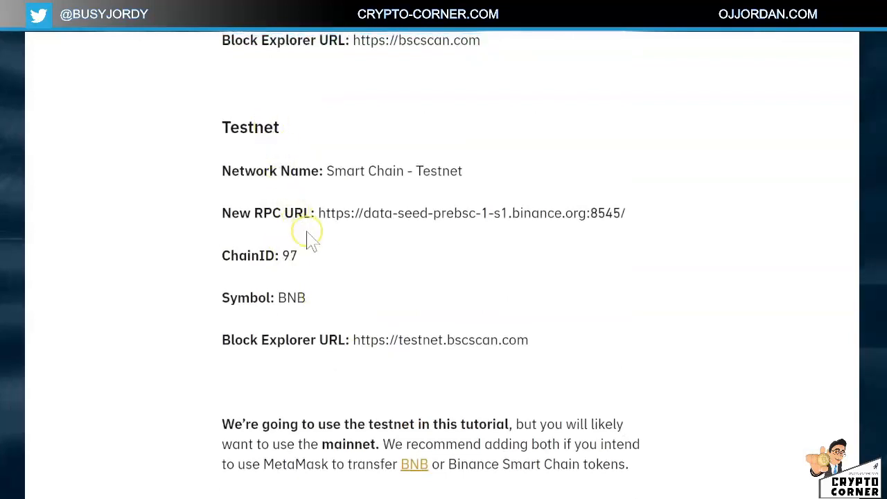
pyautogui.scroll(10, 397, 208)
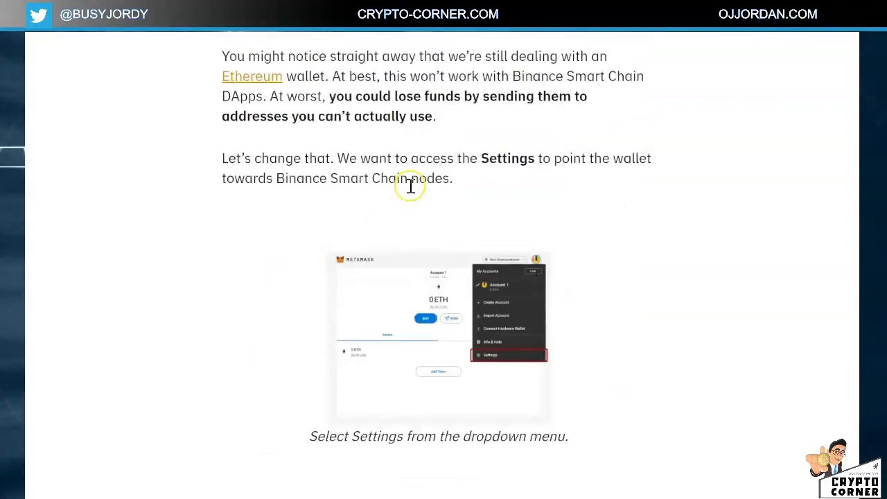
pyautogui.scroll(-2, 444, 63)
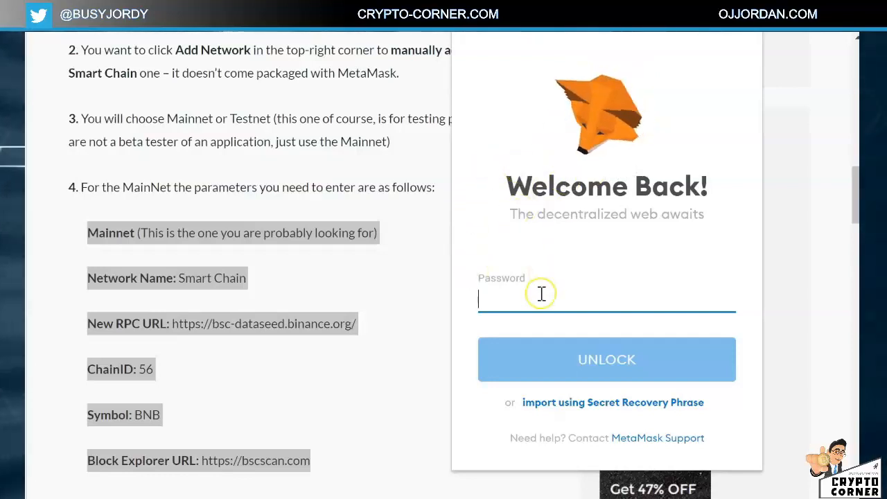
# Enter the MetaMask wallet password and unlock the wallet.
pyautogui.hotkey('ctrl', 'v')
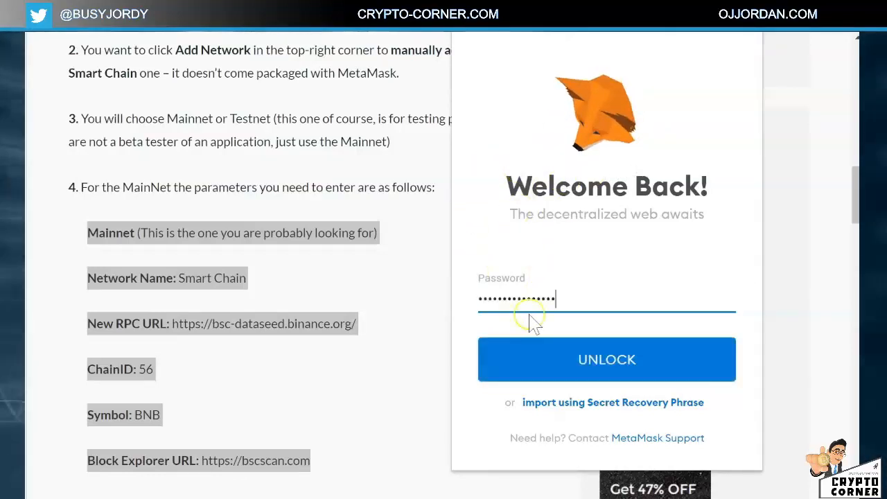
pyautogui.click(591, 367)
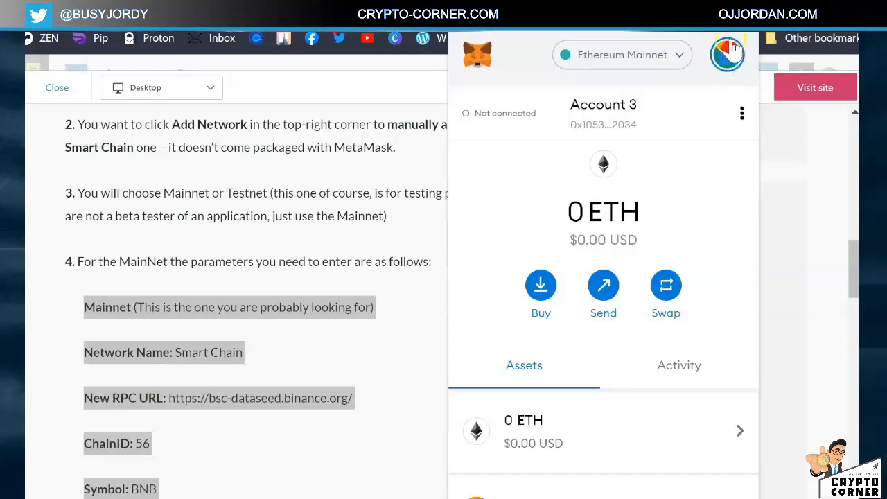
pyautogui.click(660, 69)
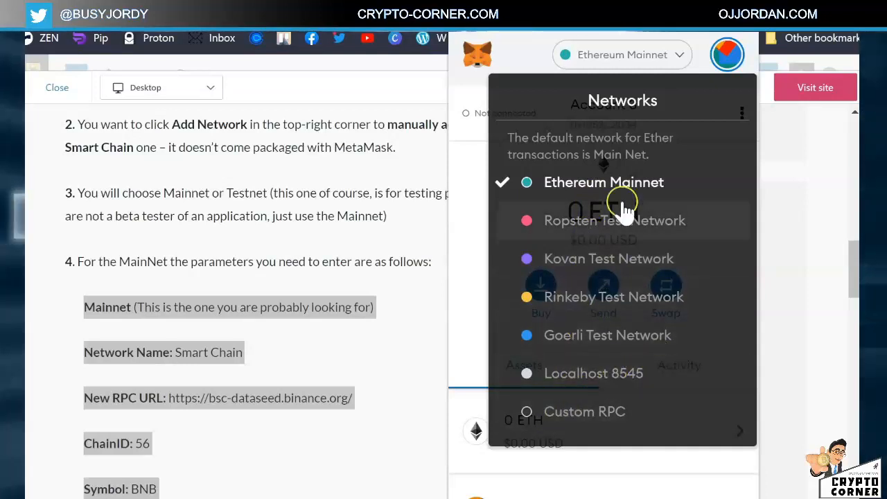
pyautogui.click(593, 414)
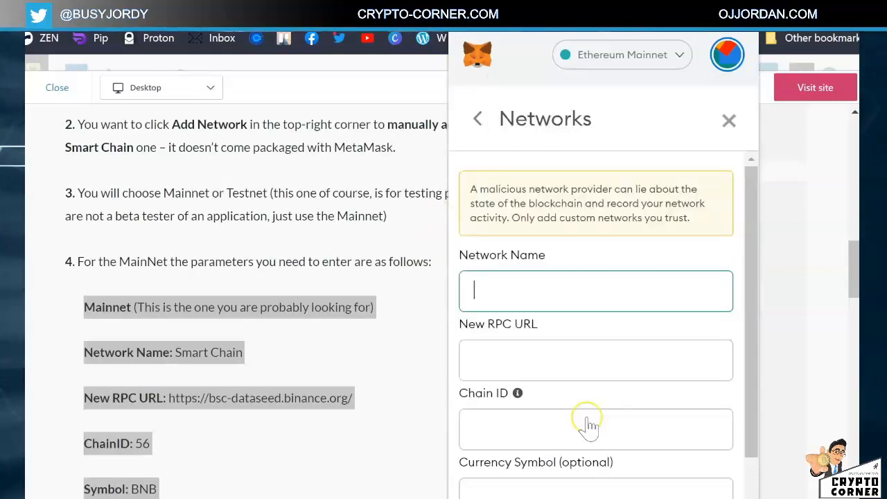
pyautogui.scroll(-2, 560, 204)
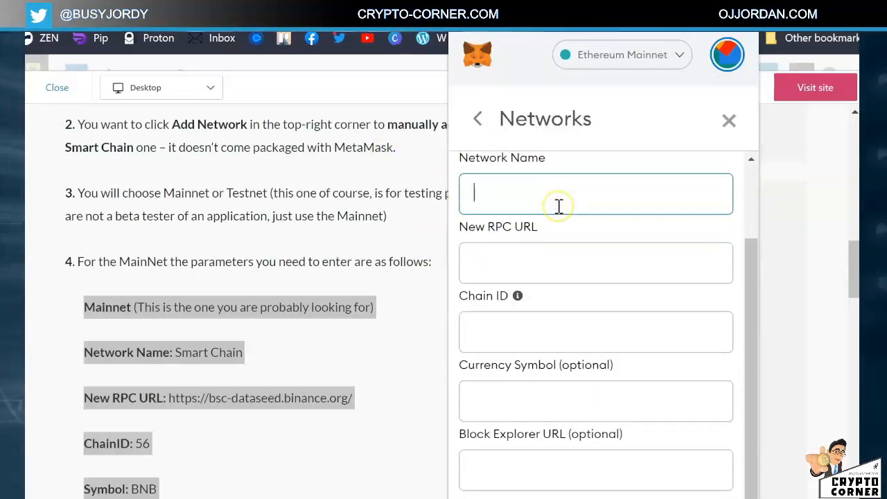
pyautogui.click(560, 205)
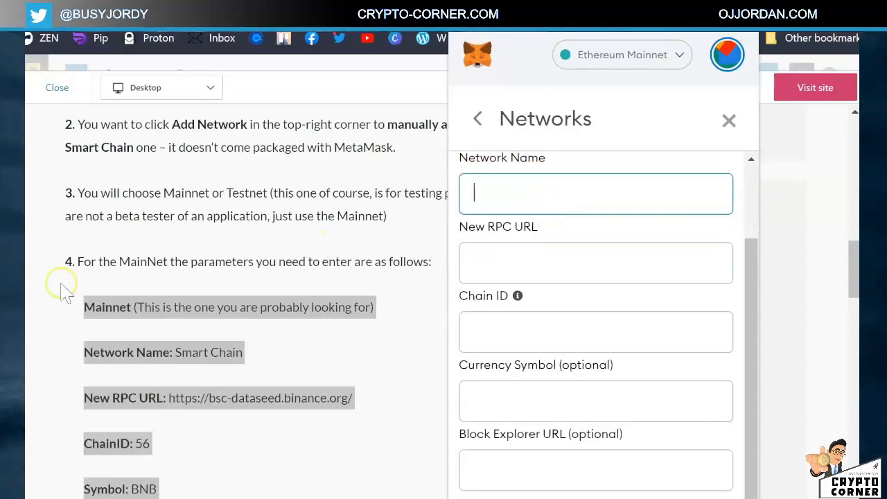
pyautogui.click(132, 313)
pyautogui.scroll(-2, 148, 319)
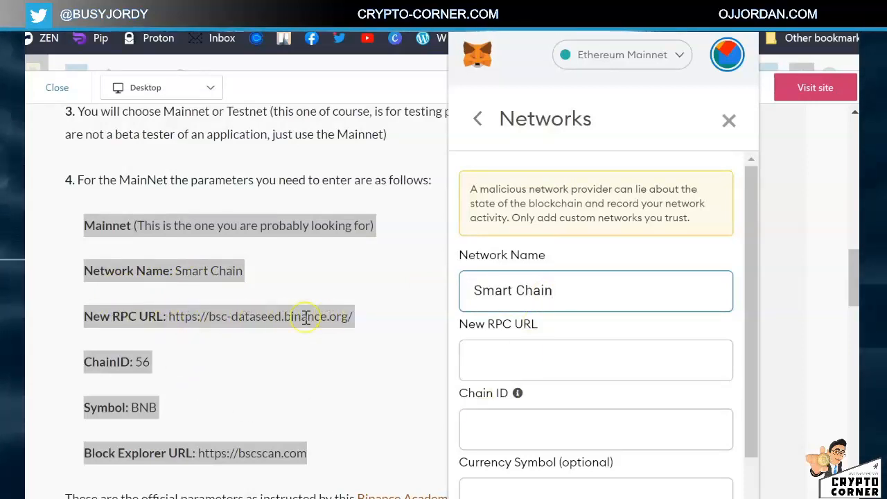
pyautogui.click(559, 362)
pyautogui.write('https://bsc-dataseed.binance.org/')
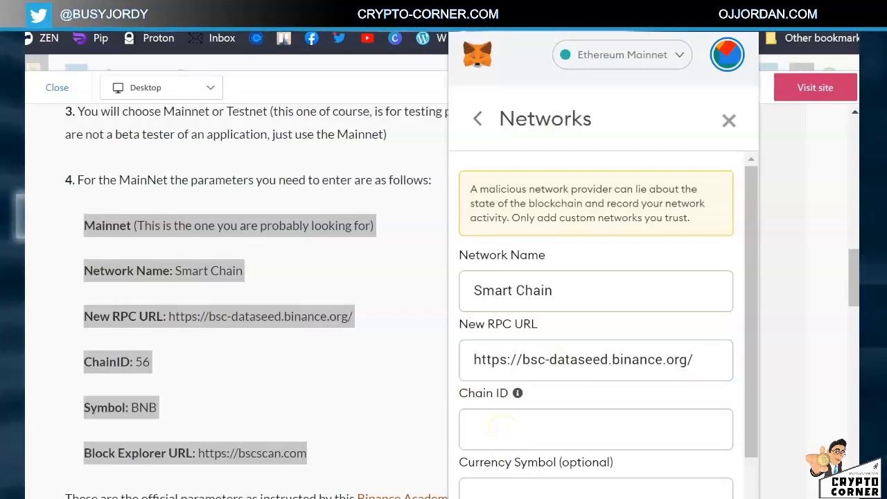
pyautogui.click(522, 429)
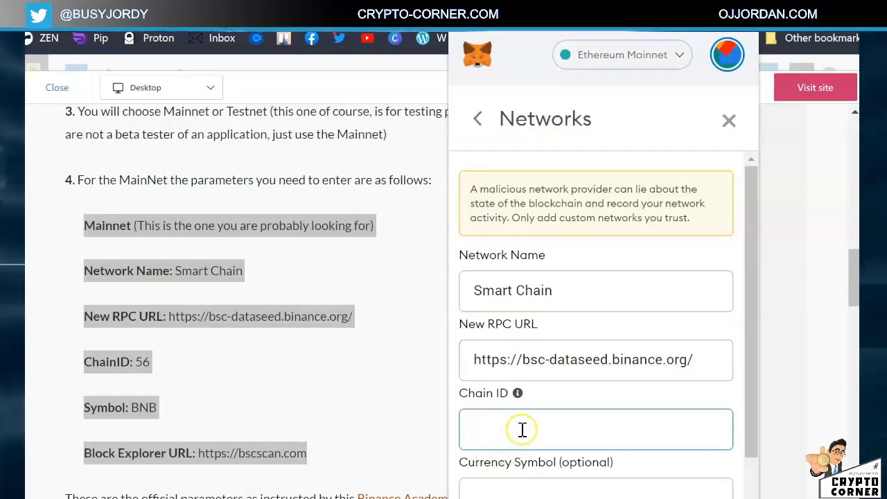
pyautogui.write('56')
pyautogui.scroll(-2, 546, 432)
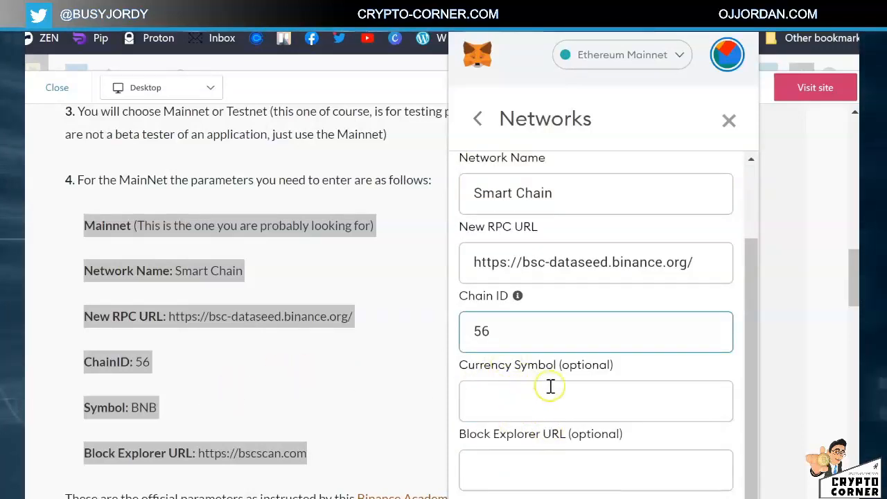
pyautogui.click(553, 415)
pyautogui.write('BNB')
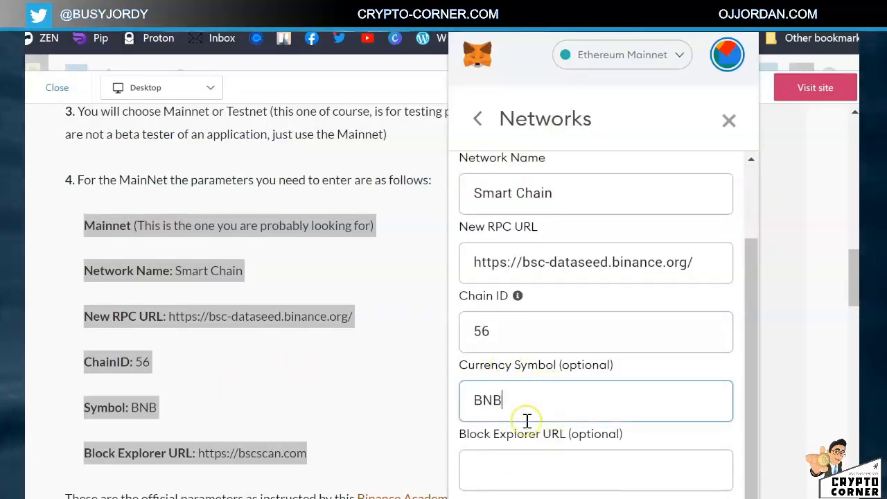
pyautogui.click(522, 470)
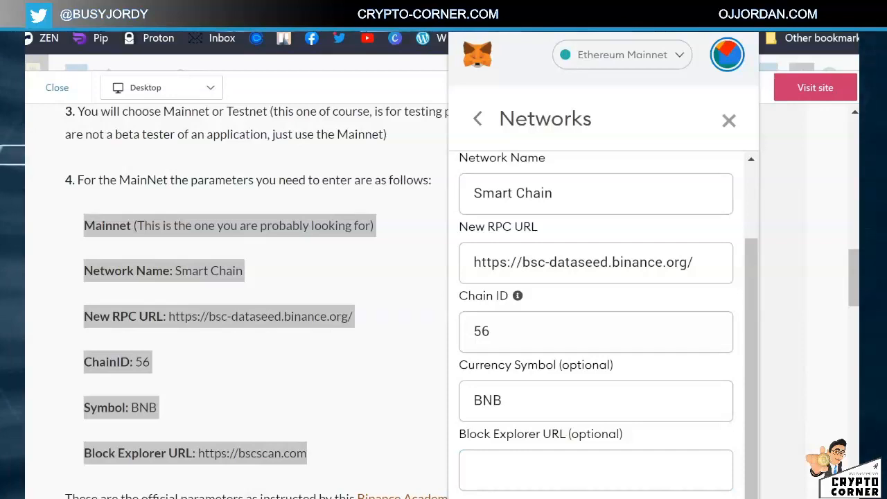
pyautogui.click(564, 468)
pyautogui.write('https://bscscan.com')
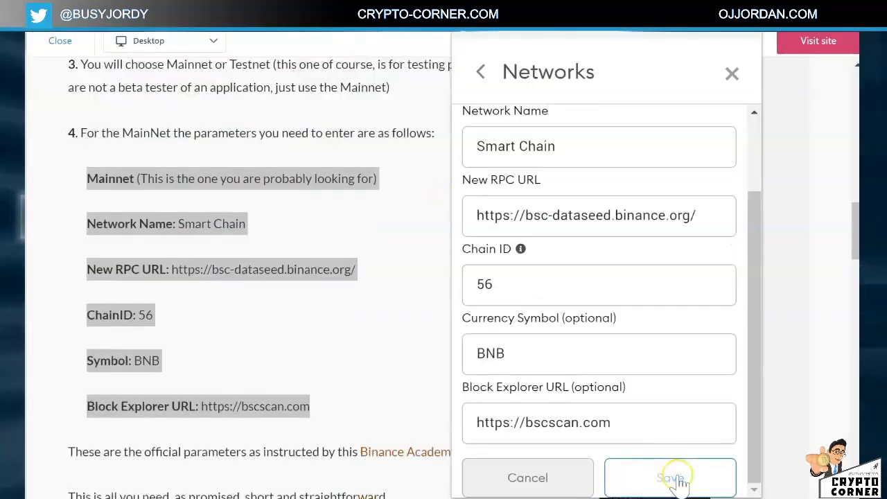
pyautogui.click(670, 478)
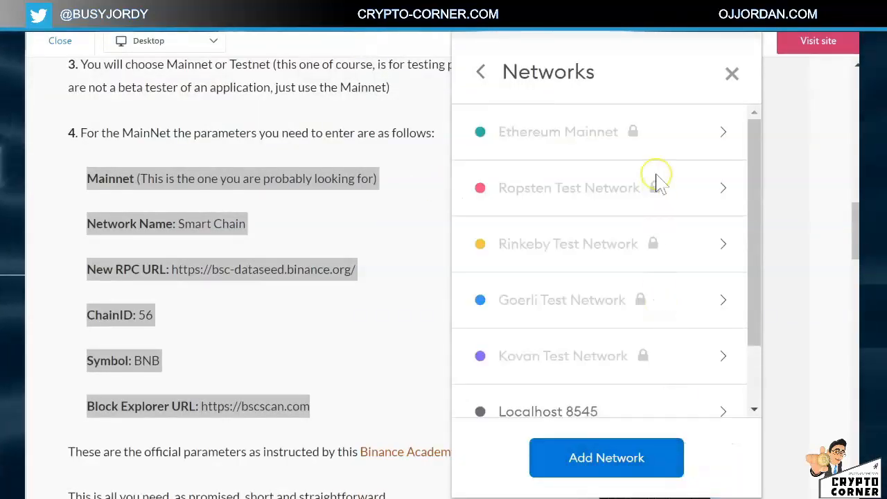
# Switch the active wallet network to Ethereum Mainnet and close the network settings.
pyautogui.scroll(-2, 575, 340)
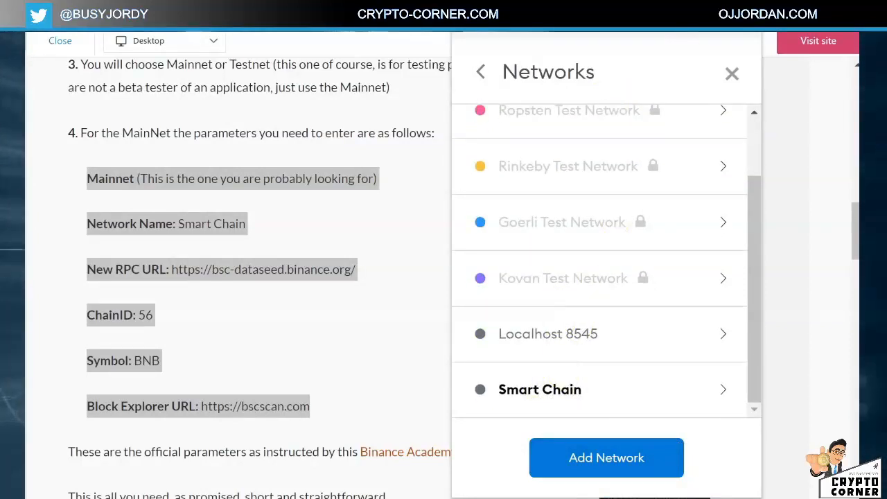
pyautogui.click(613, 15)
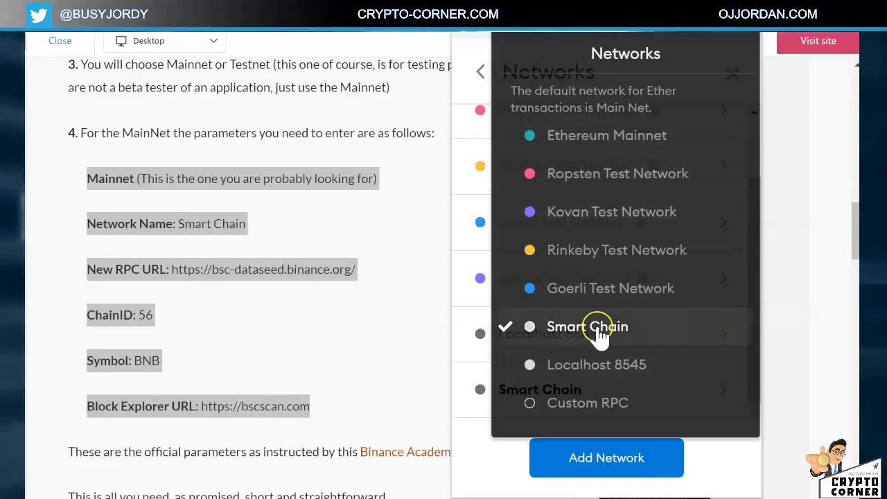
pyautogui.click(616, 139)
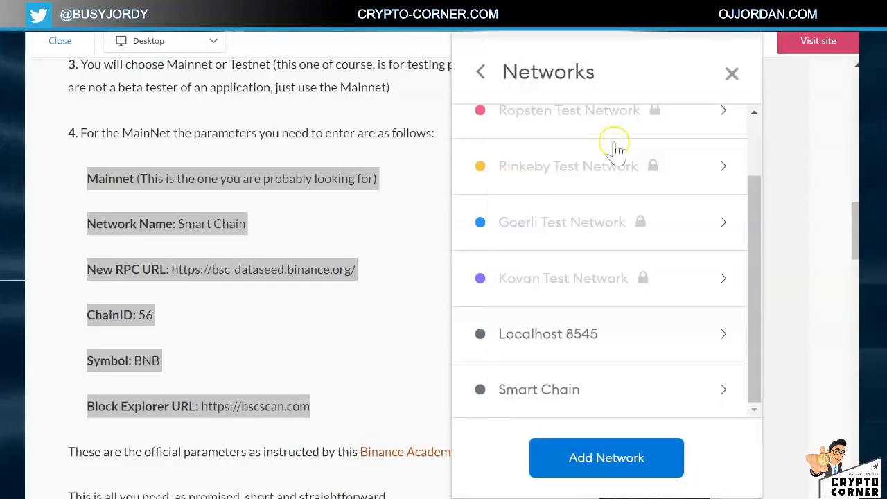
pyautogui.click(732, 74)
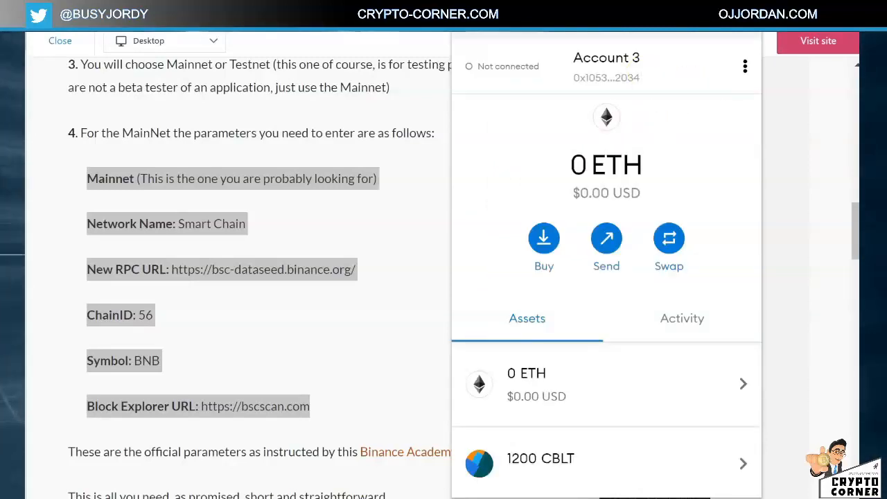
# Switch the active wallet network to Smart Chain and start a token swap from the Binance Smart Chain announcement.
pyautogui.click(623, 15)
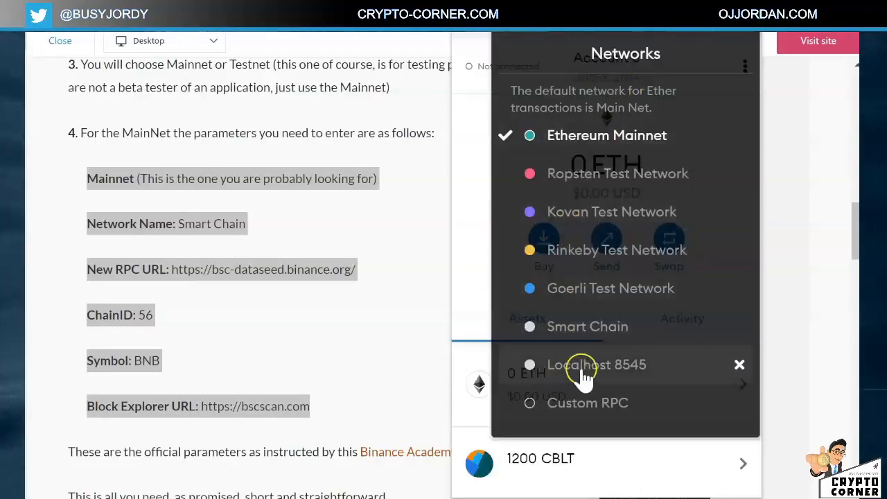
pyautogui.click(583, 330)
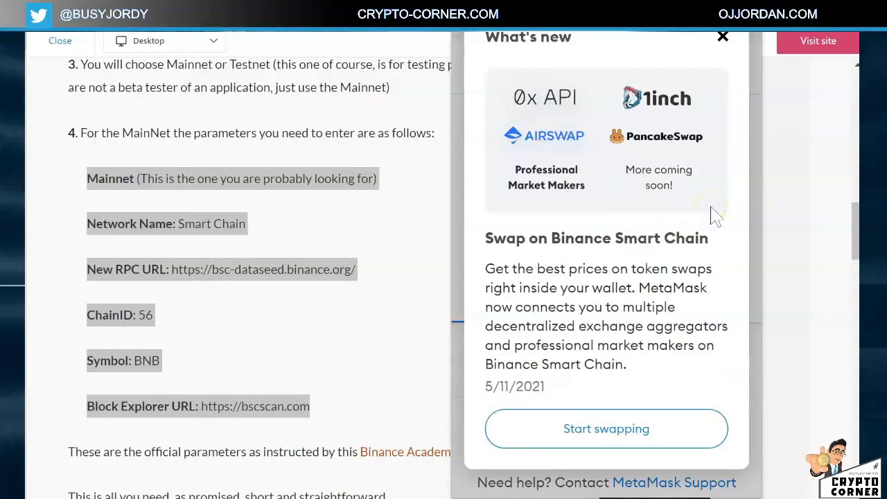
pyautogui.click(610, 433)
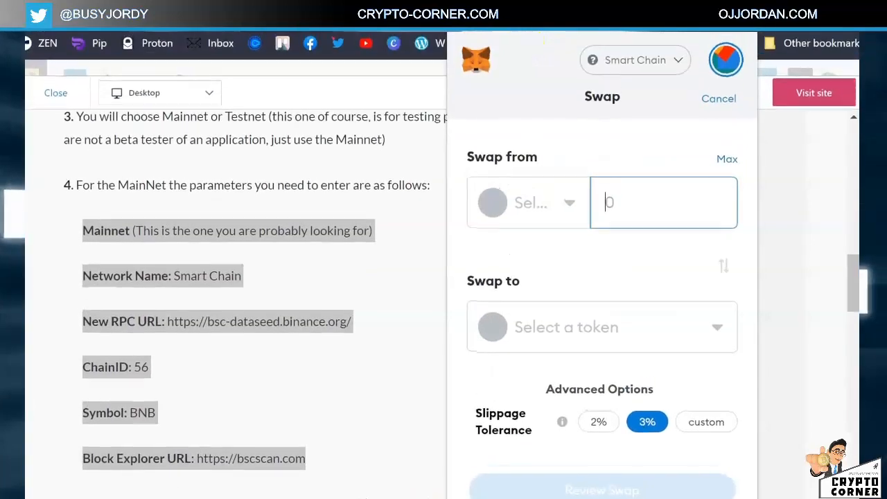
# Select BNB as the token to swap from.
pyautogui.click(525, 37)
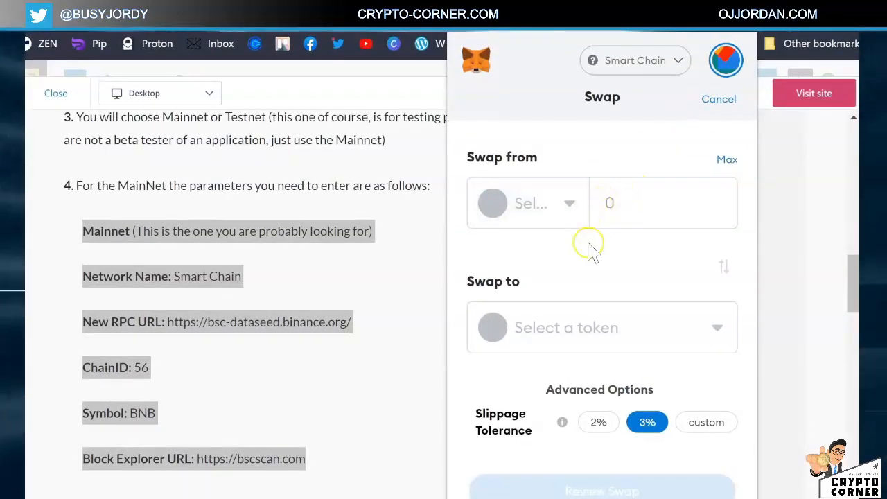
pyautogui.click(568, 209)
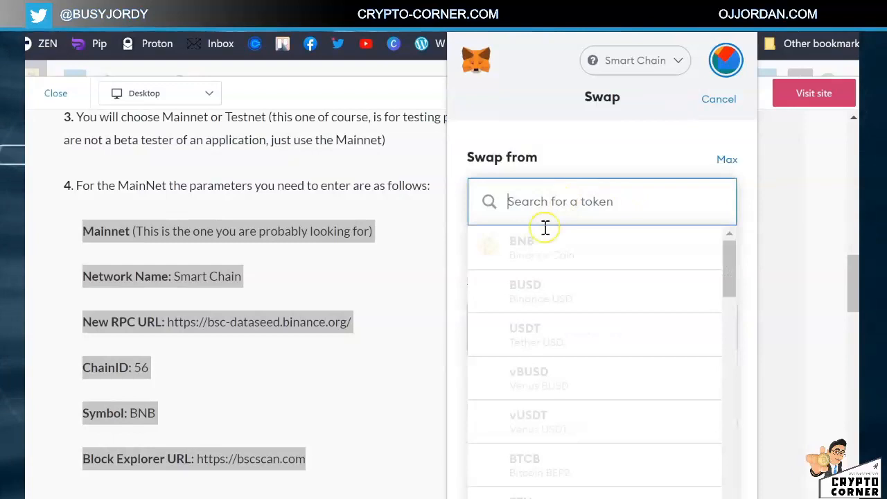
pyautogui.click(523, 247)
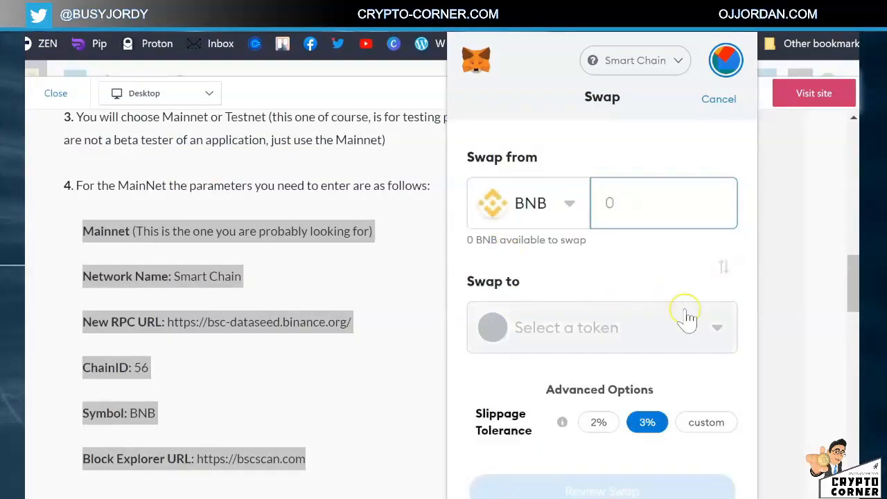
# Choose USDT (Tether USD) as the token to swap to.
pyautogui.click(717, 330)
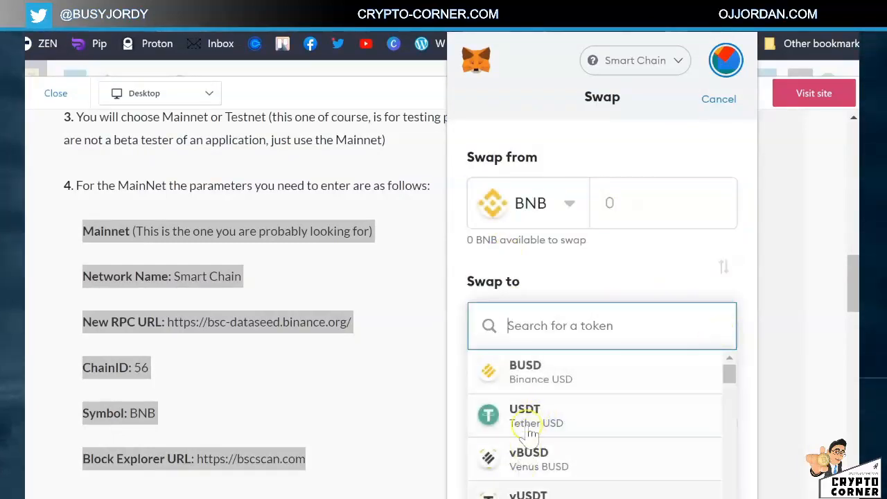
pyautogui.click(531, 425)
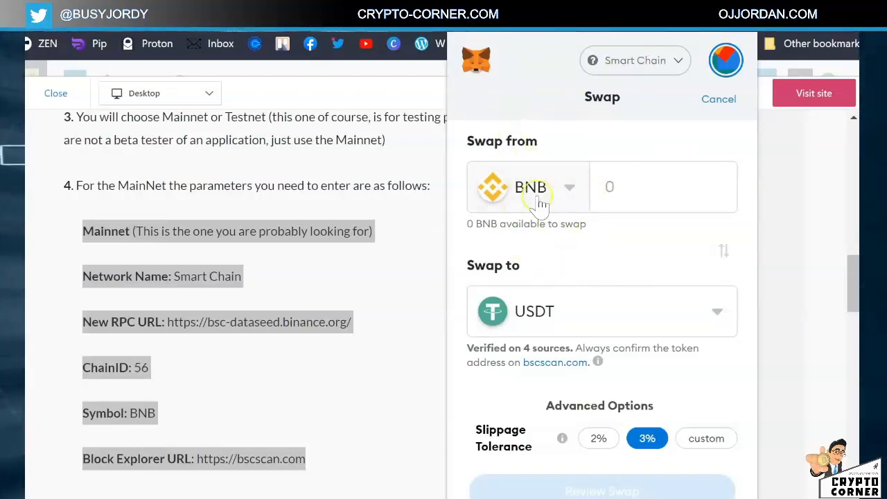
# Look through the tokens offered on Smart Chain, first those to swap from and then those to swap to.
pyautogui.click(568, 188)
pyautogui.scroll(-5, 560, 330)
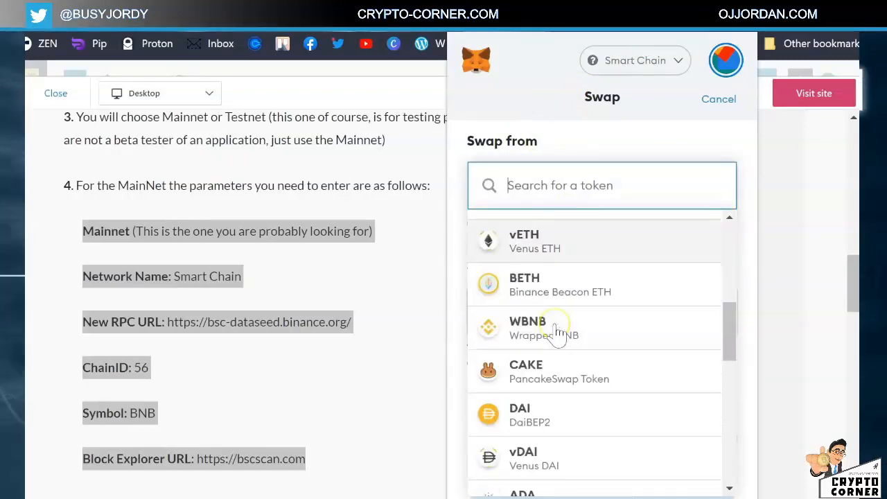
pyautogui.scroll(-6, 558, 333)
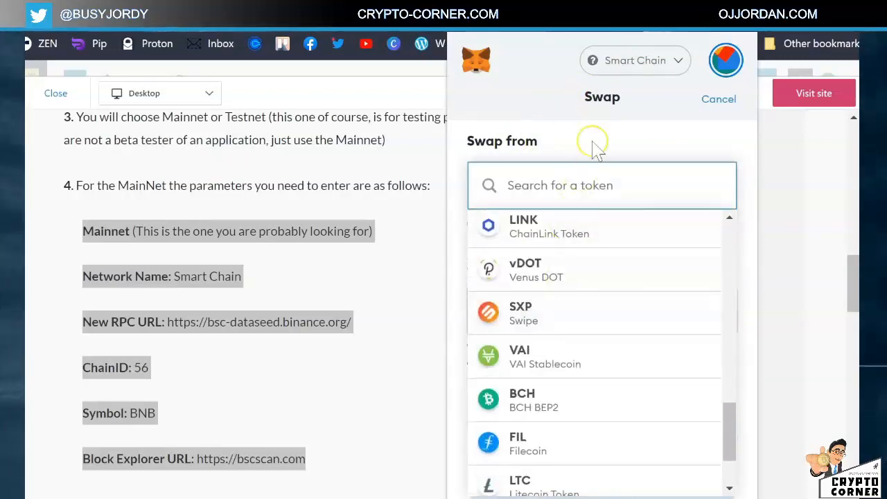
pyautogui.scroll(-2, 525, 378)
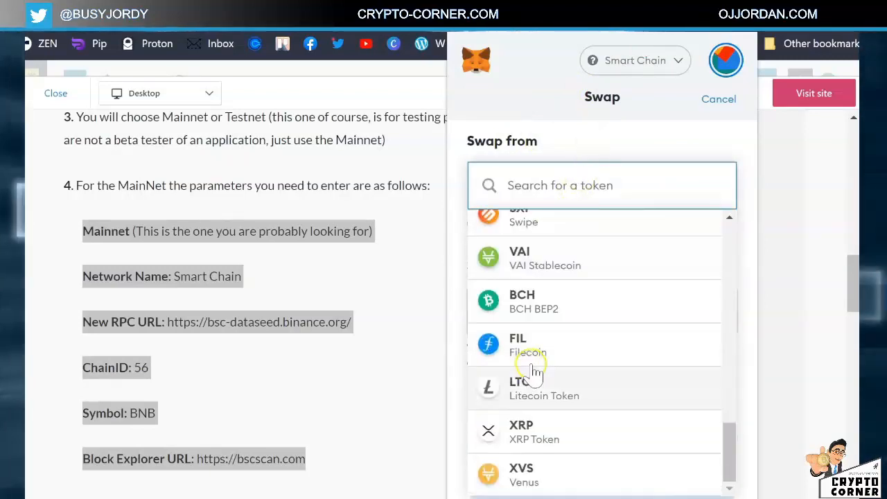
pyautogui.click(581, 140)
pyautogui.click(707, 326)
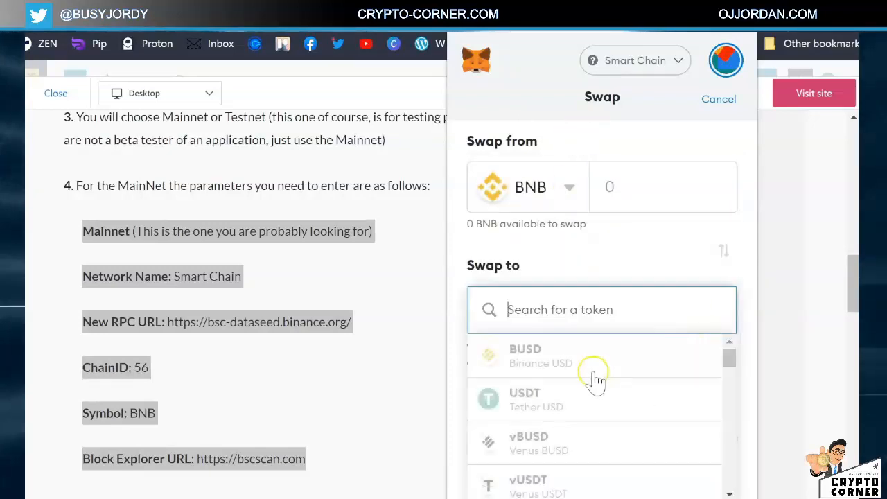
pyautogui.scroll(-10, 592, 385)
pyautogui.scroll(-3, 589, 406)
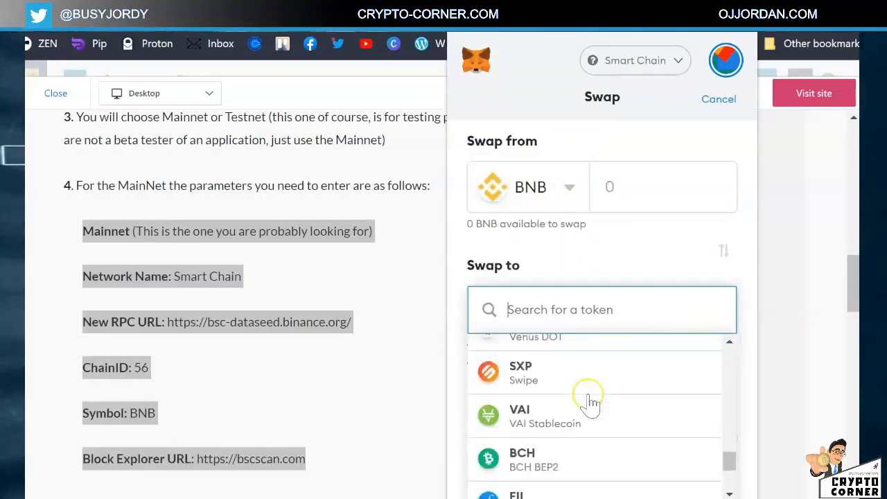
pyautogui.click(641, 254)
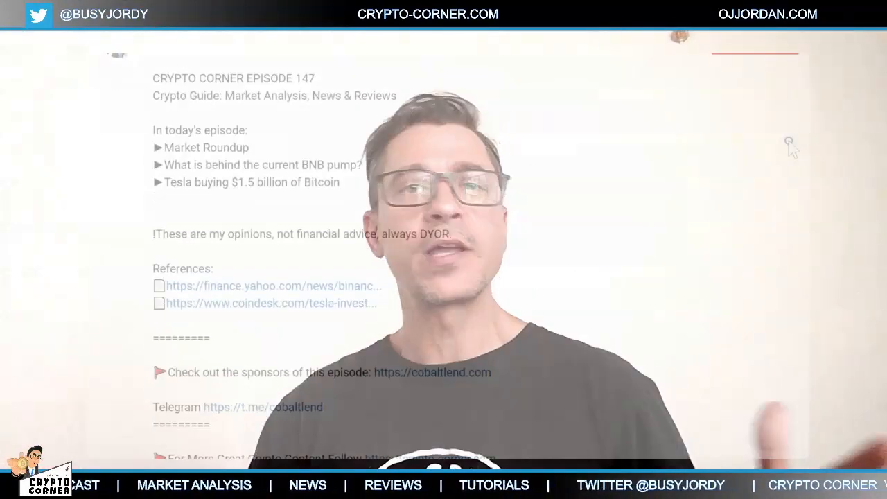
pyautogui.scroll(-10, 791, 144)
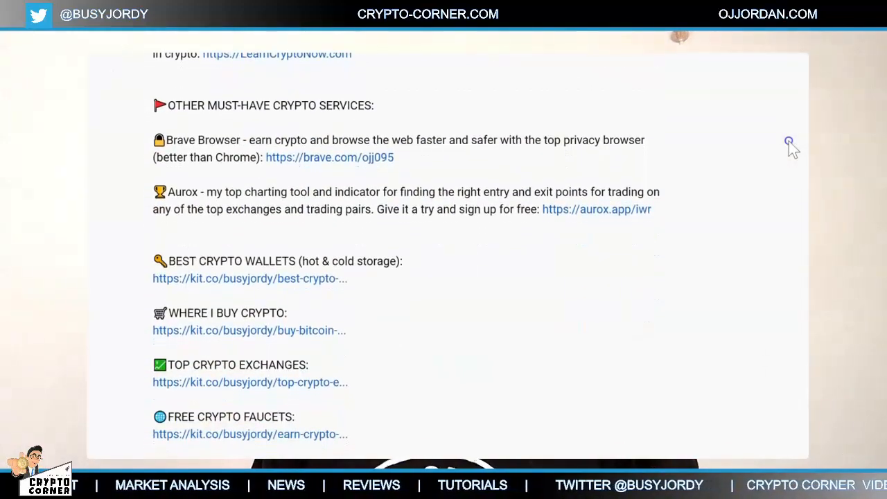
pyautogui.scroll(-3, 790, 144)
pyautogui.scroll(-2, 791, 147)
pyautogui.scroll(-2, 789, 140)
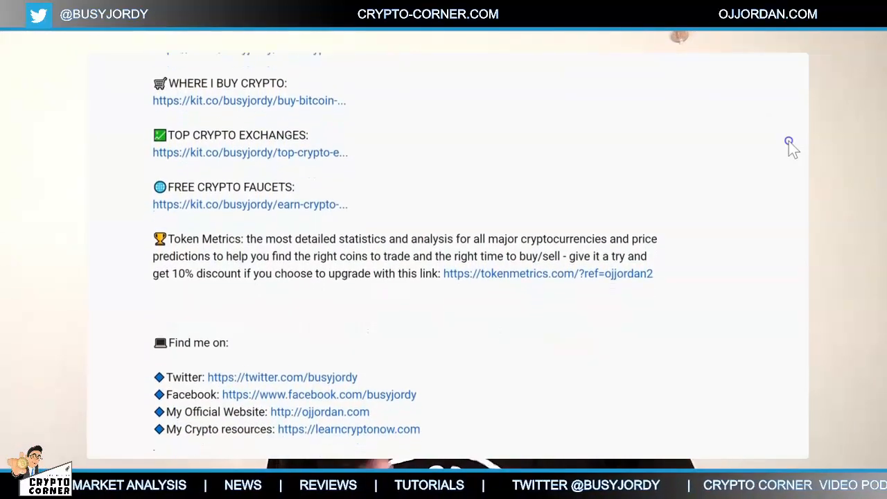
pyautogui.scroll(-1, 789, 141)
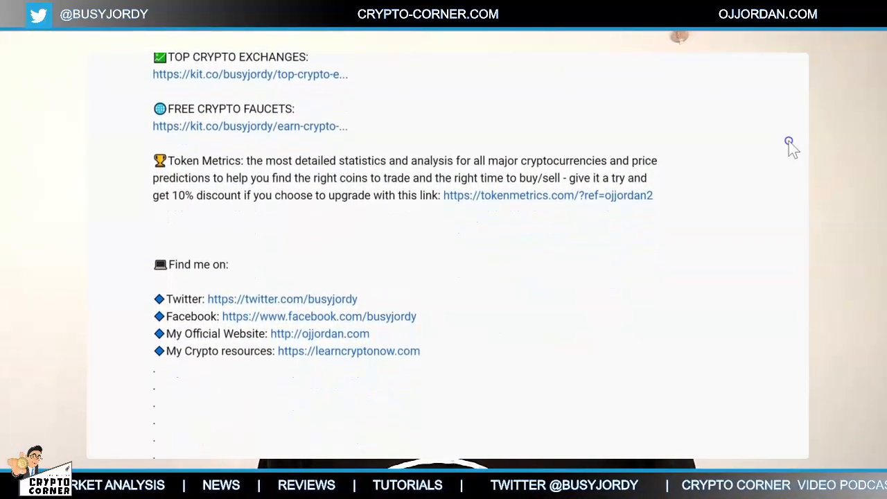